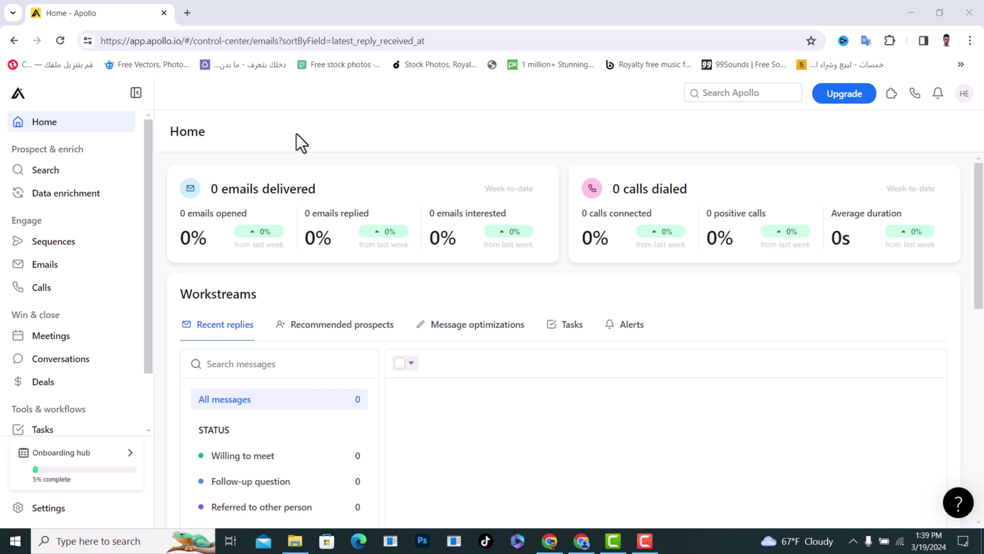
# Step: Go to the Search area and open the Saved lists page
pyautogui.click(43, 174)
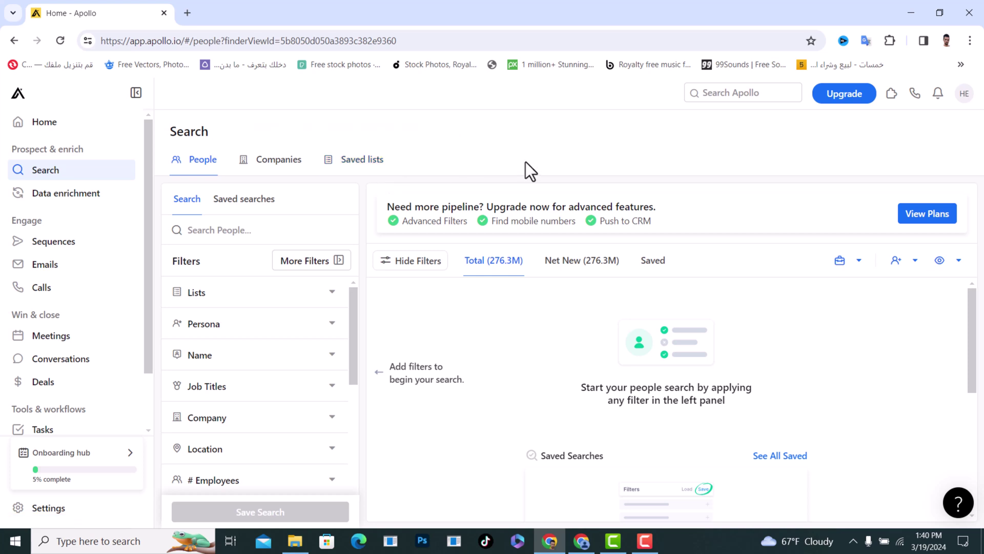
pyautogui.click(347, 163)
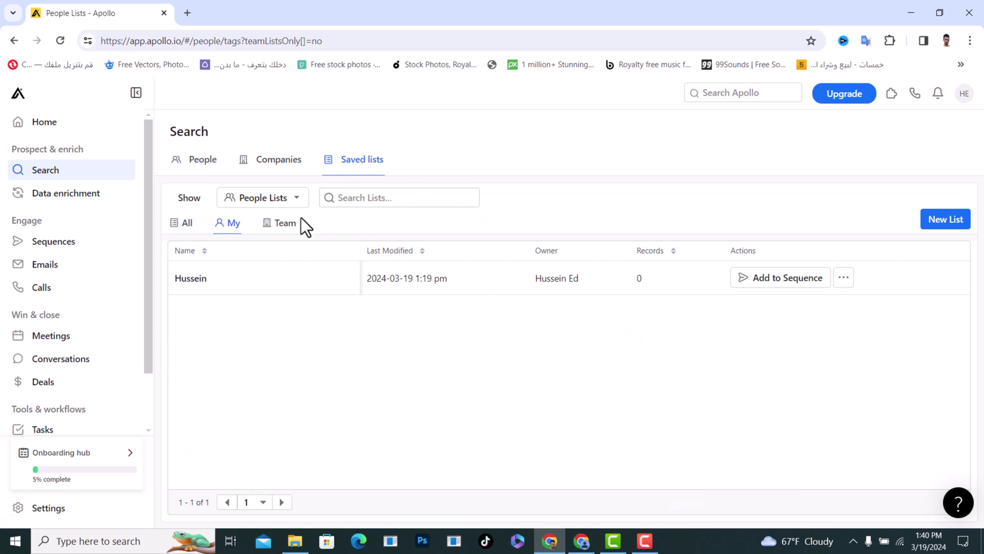
# Step: Switch the Saved lists view from People Lists to Companies Lists
pyautogui.click(263, 200)
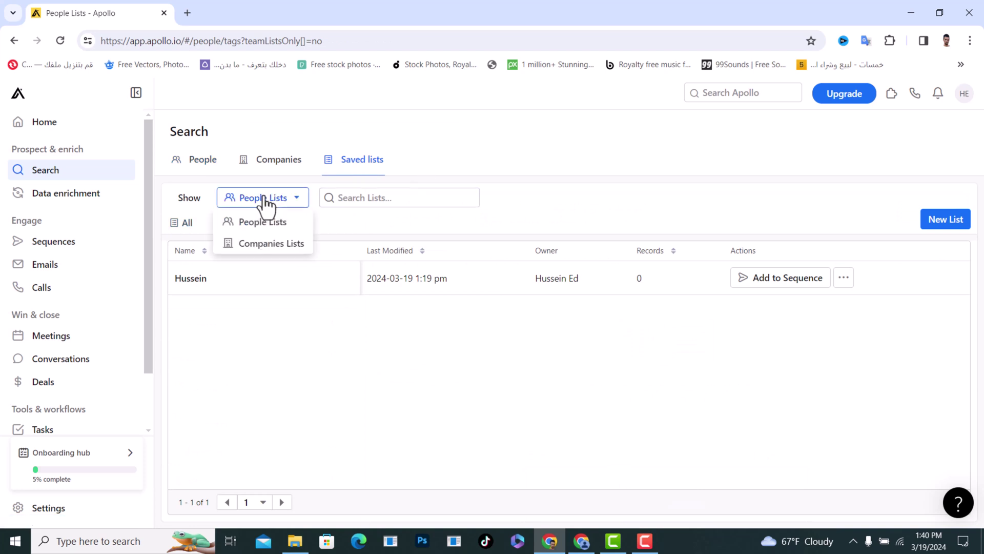
pyautogui.click(253, 248)
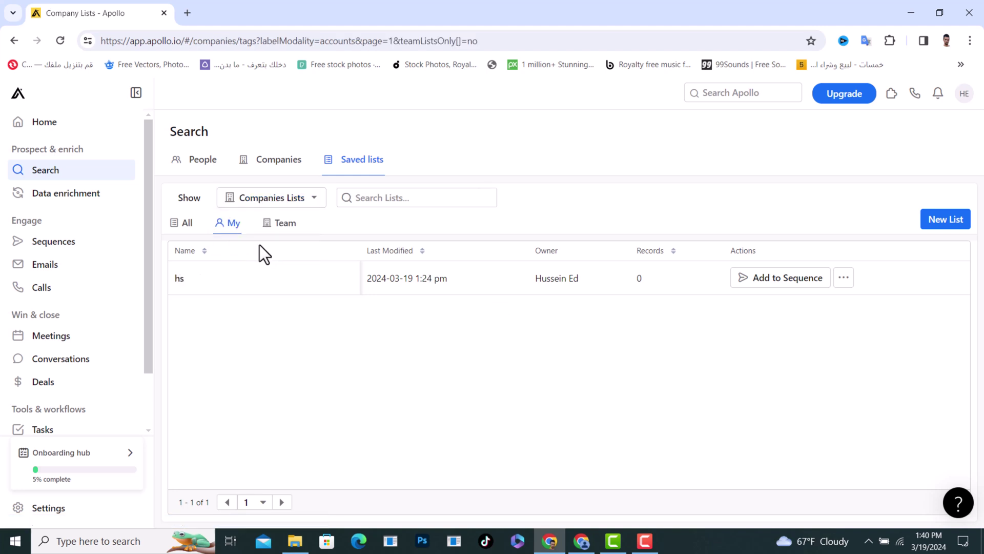
pyautogui.click(938, 226)
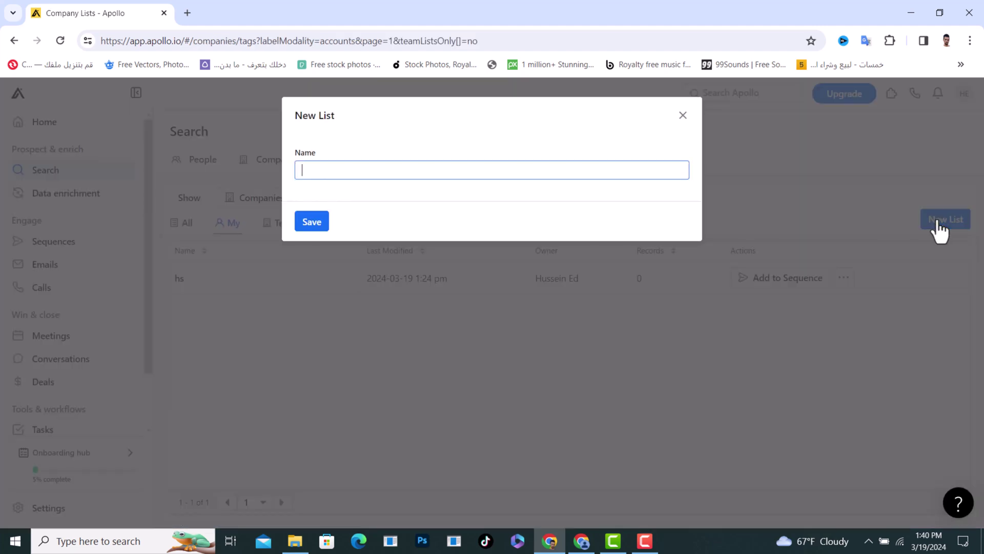
pyautogui.click(380, 174)
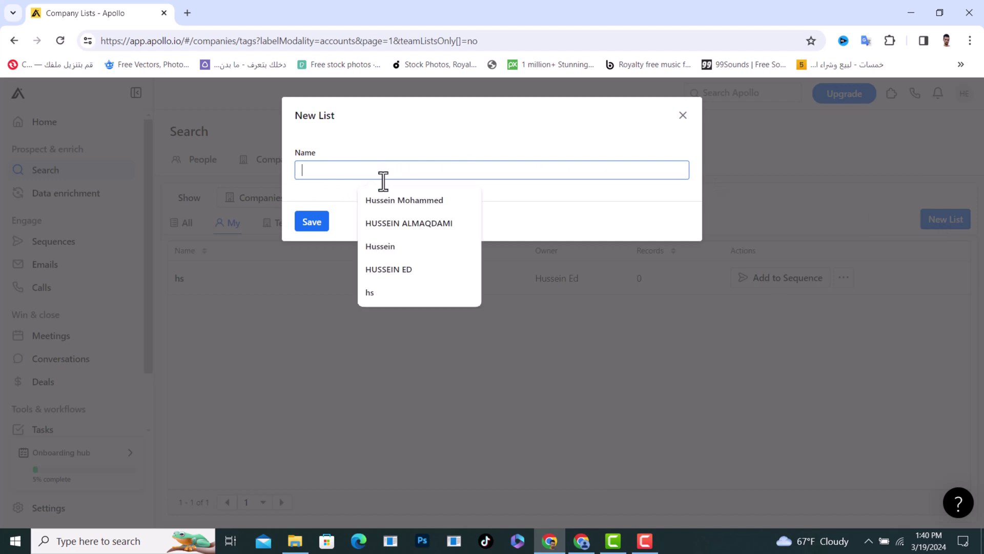
pyautogui.click(387, 270)
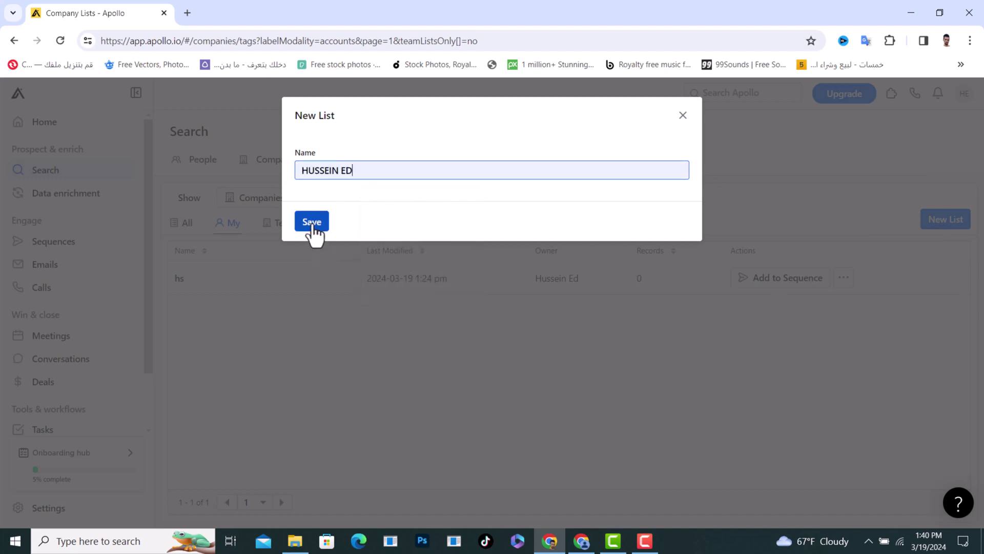
pyautogui.click(683, 118)
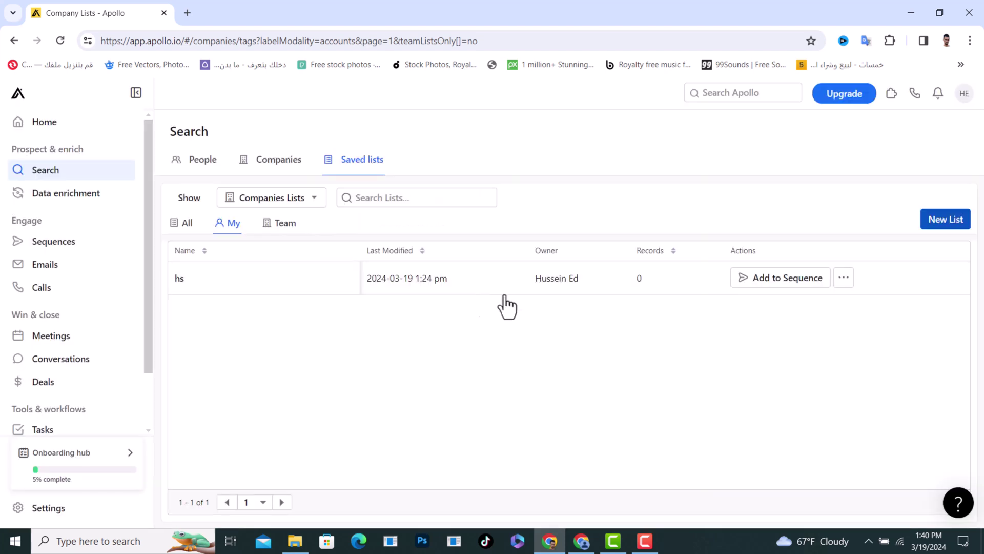
pyautogui.moveTo(208, 281); pyautogui.dragTo(173, 281)
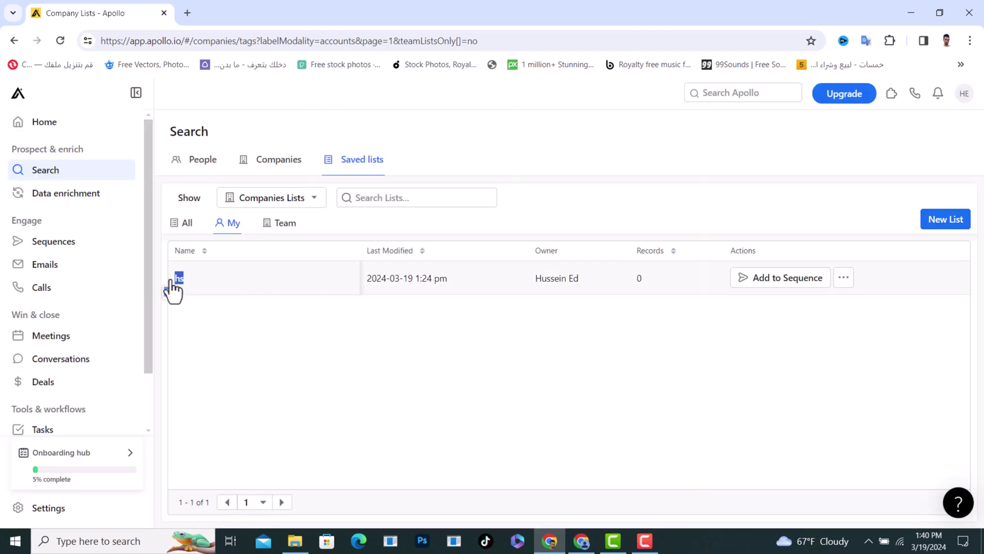
pyautogui.click(176, 281)
pyautogui.click(266, 163)
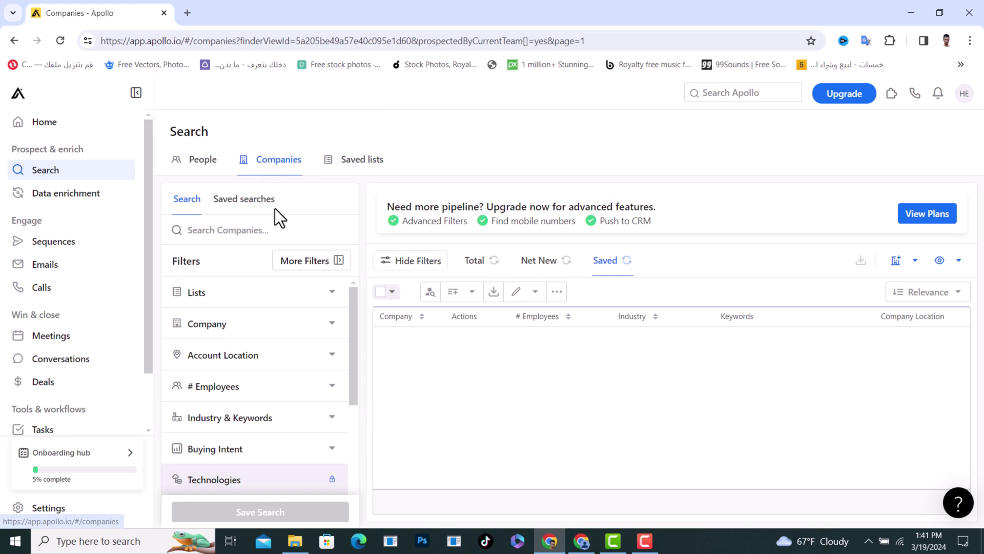
# Step: Expand the Company filter, view its name suggestions without choosing one, and collapse it
pyautogui.click(332, 325)
pyautogui.scroll(-2, 318, 336)
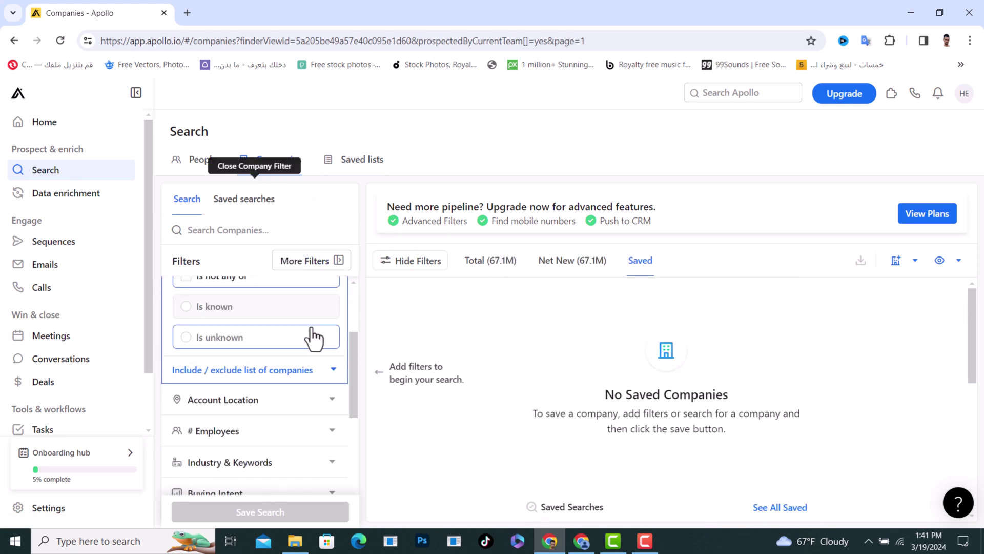
pyautogui.scroll(1, 294, 330)
pyautogui.click(225, 316)
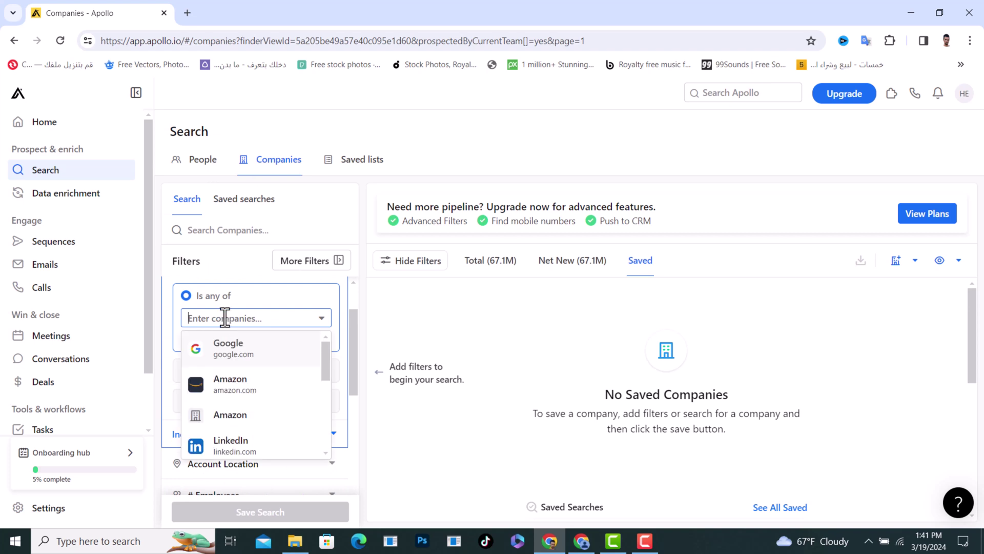
pyautogui.scroll(-1, 259, 389)
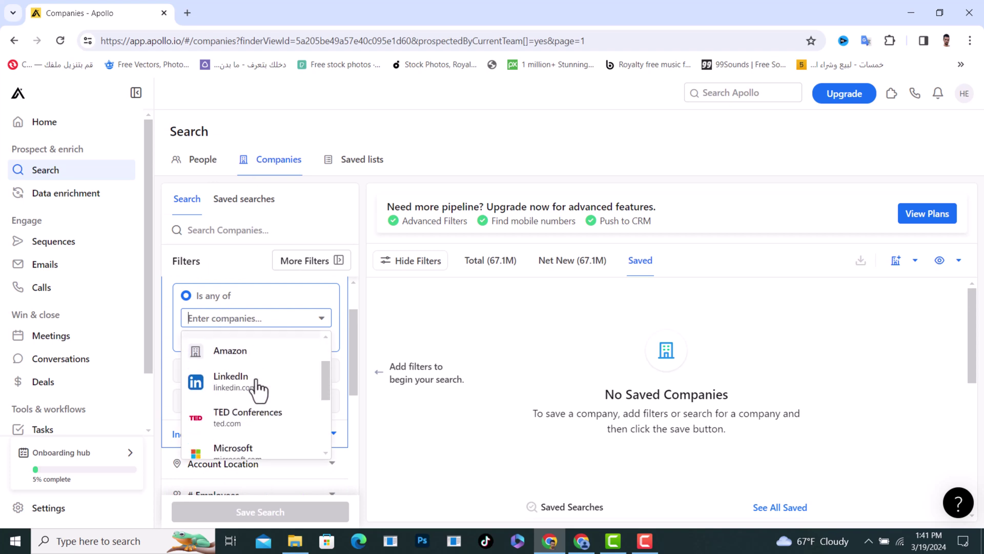
pyautogui.click(334, 277)
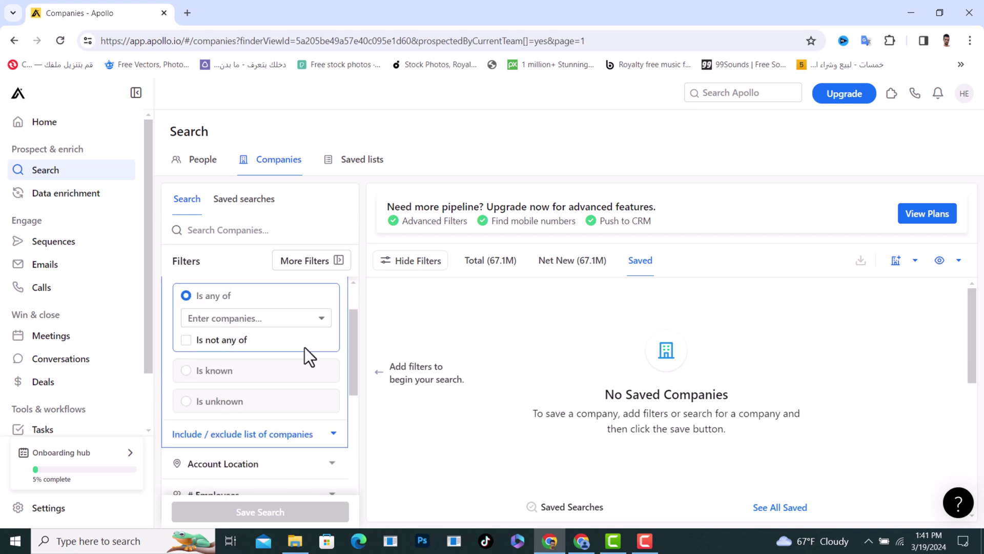
pyautogui.scroll(1, 307, 356)
pyautogui.click(332, 330)
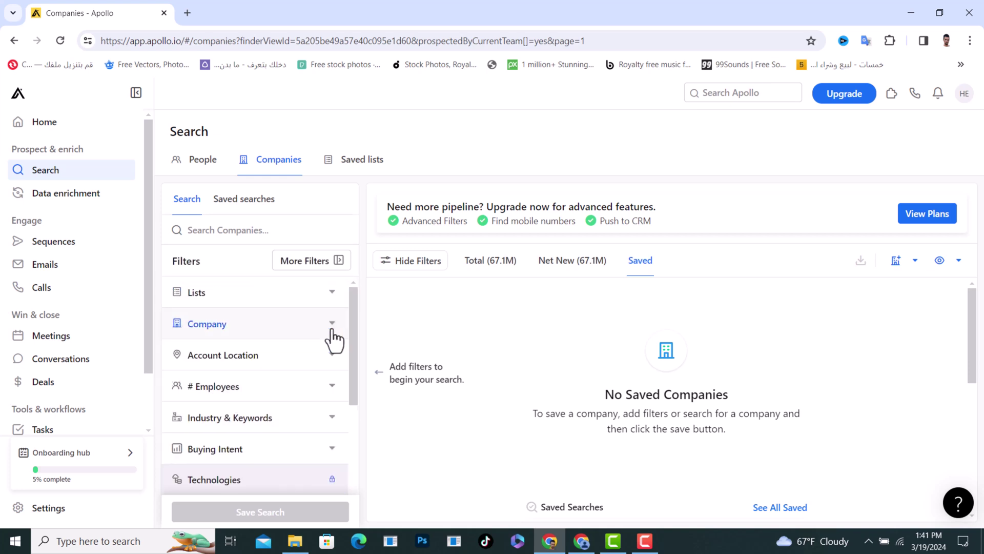
pyautogui.scroll(-1, 331, 340)
pyautogui.scroll(1, 329, 341)
# Step: Set the Account Location filter to United States, cutting results to 19.2M
pyautogui.click(331, 365)
pyautogui.scroll(-1, 326, 368)
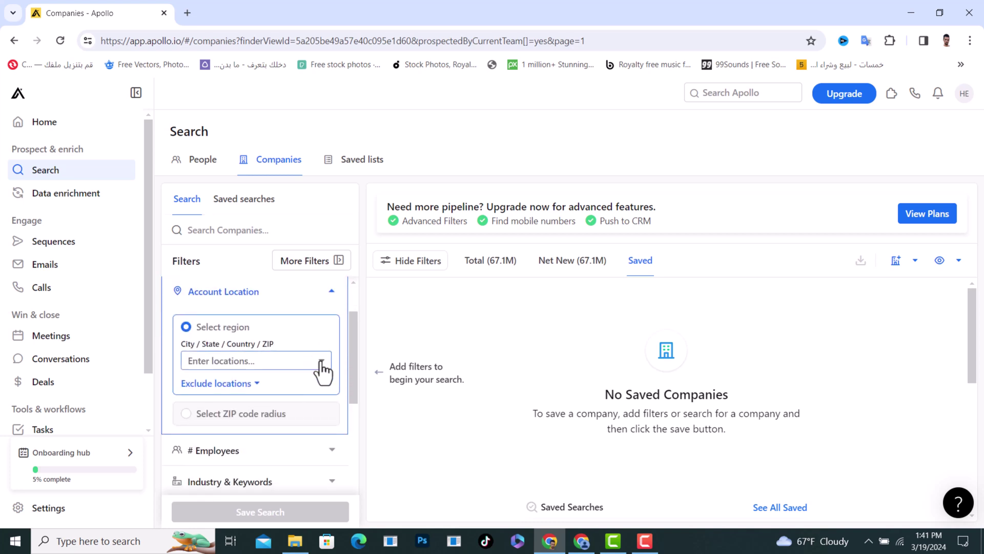
pyautogui.click(238, 361)
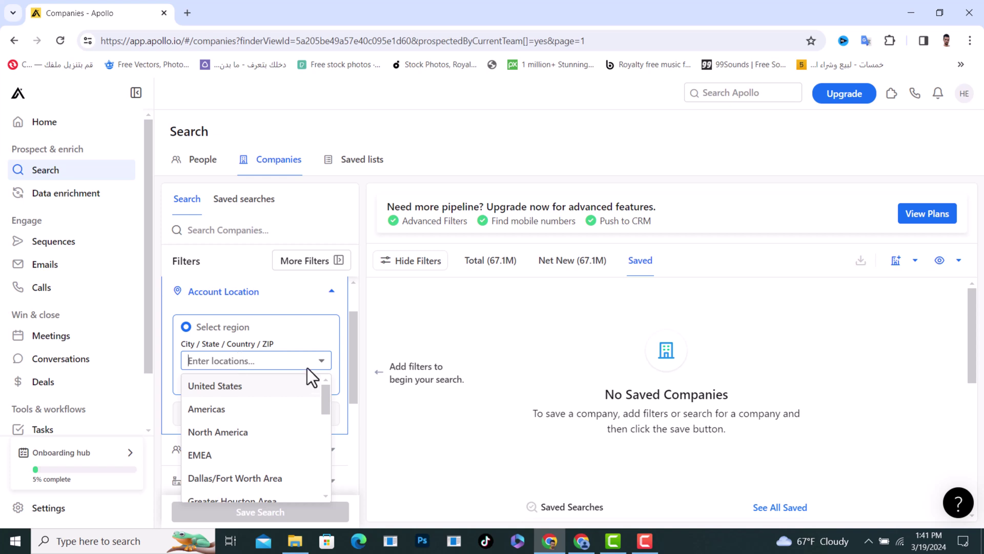
pyautogui.click(241, 390)
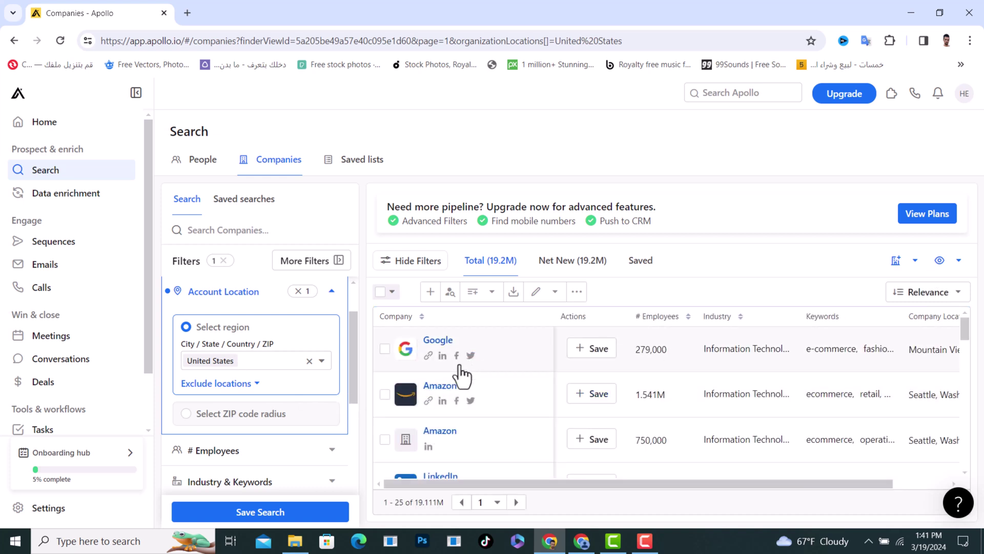
pyautogui.scroll(-1, 437, 397)
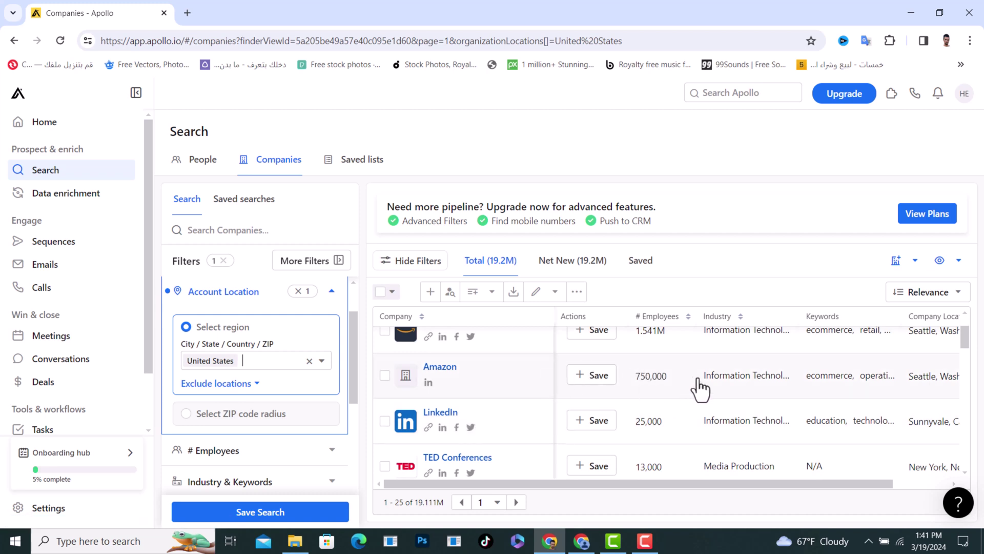
pyautogui.scroll(-1, 701, 397)
pyautogui.scroll(3, 439, 378)
pyautogui.scroll(1, 330, 384)
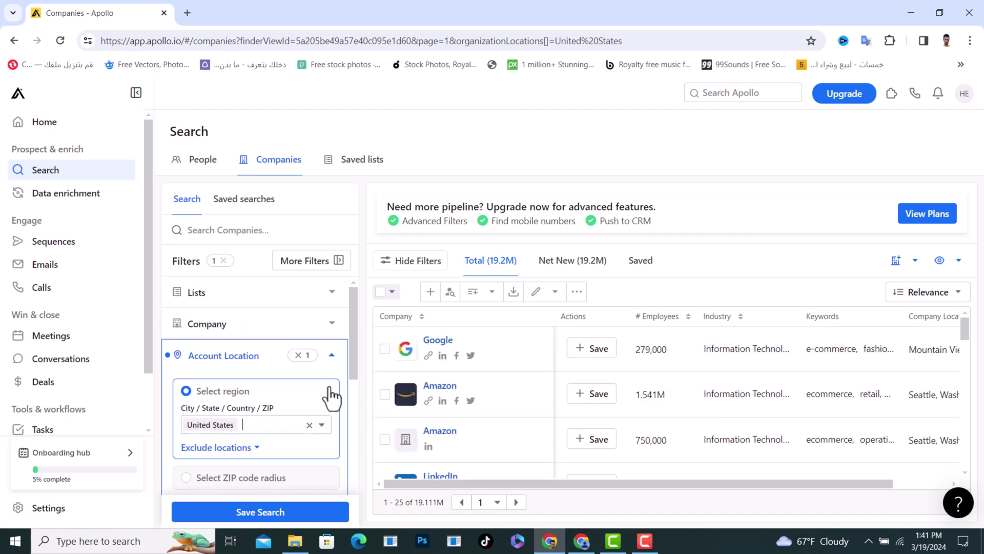
pyautogui.click(333, 365)
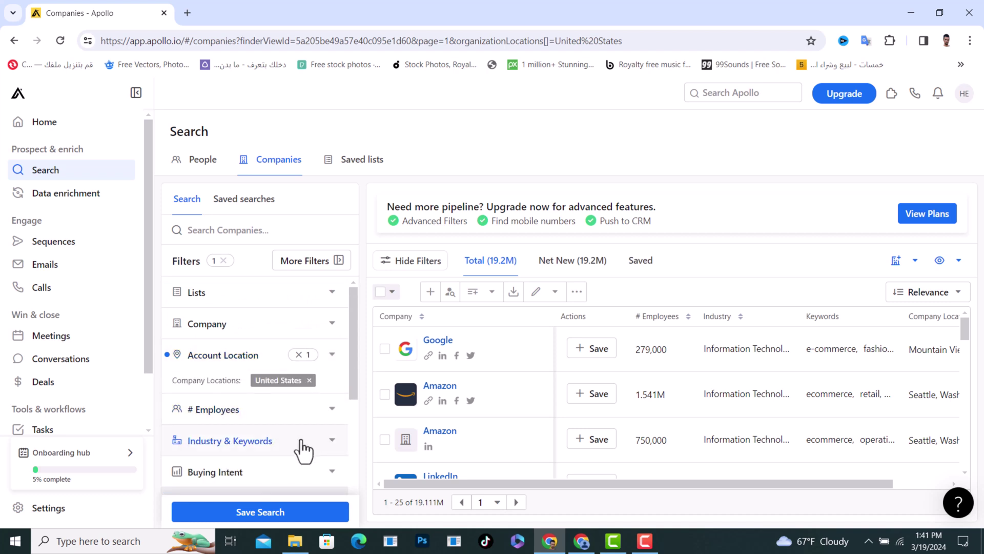
pyautogui.scroll(-1, 303, 451)
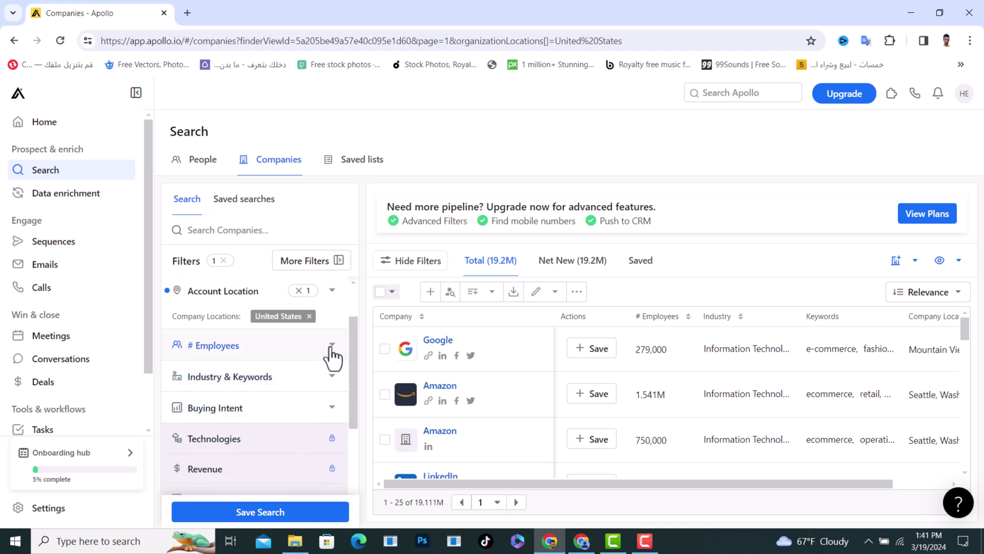
pyautogui.click(331, 354)
# Step: Tick the 101-200 employee range, narrowing company results to 109.5K
pyautogui.scroll(-1, 286, 410)
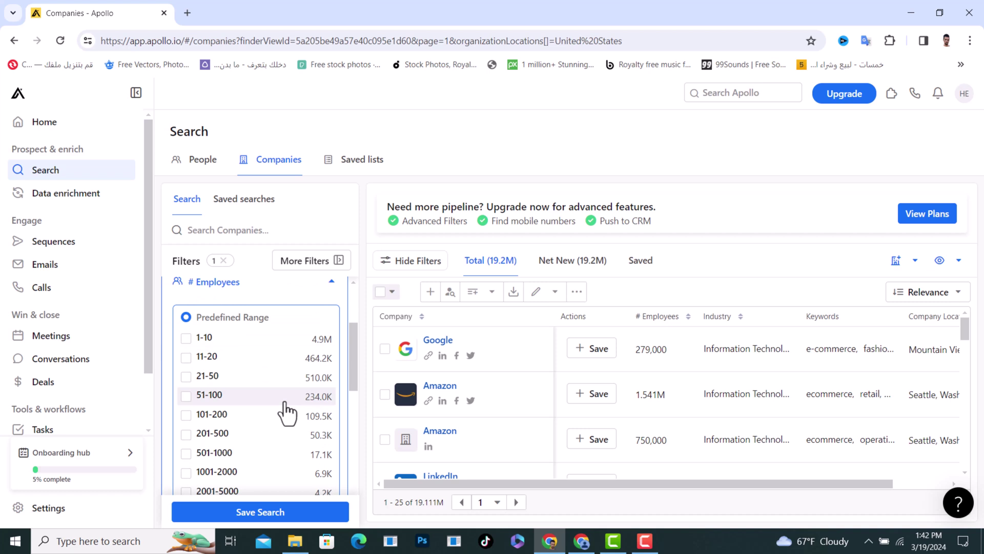
pyautogui.click(186, 415)
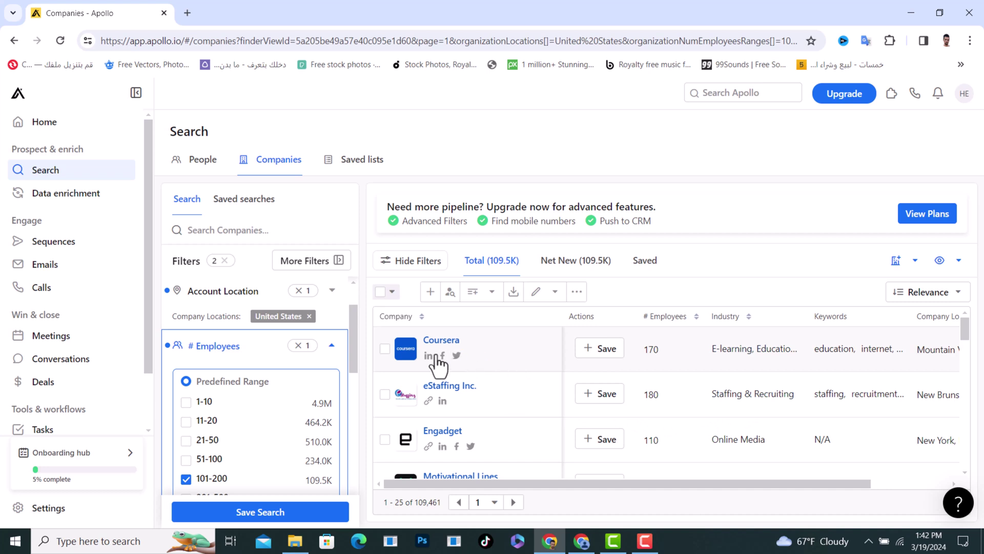
pyautogui.scroll(-1, 582, 407)
pyautogui.scroll(1, 410, 406)
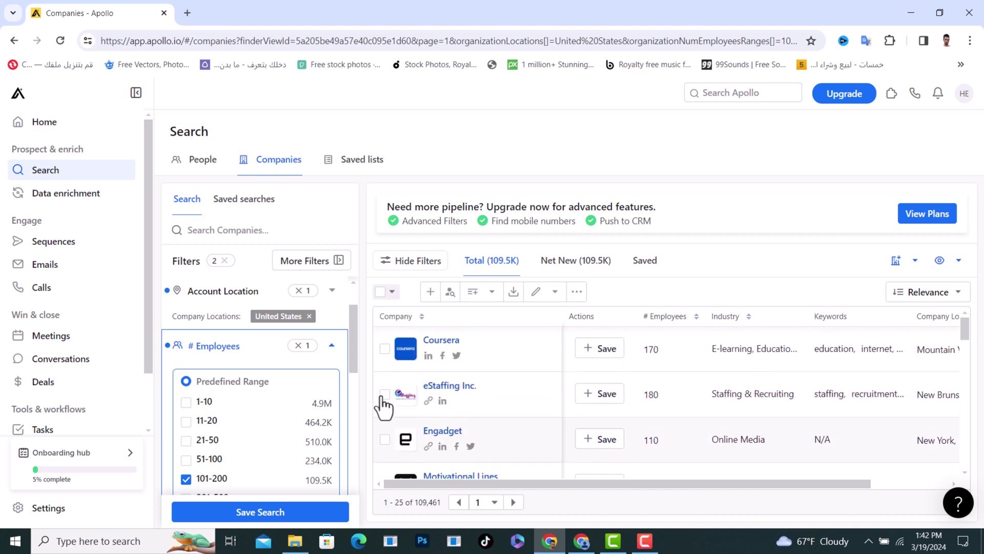
pyautogui.click(333, 352)
pyautogui.scroll(-2, 330, 408)
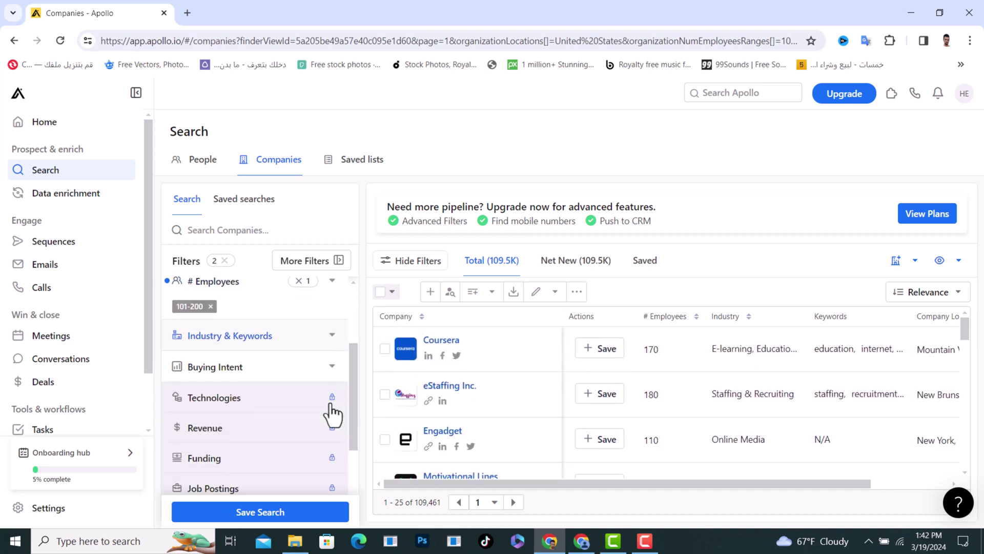
pyautogui.click(332, 338)
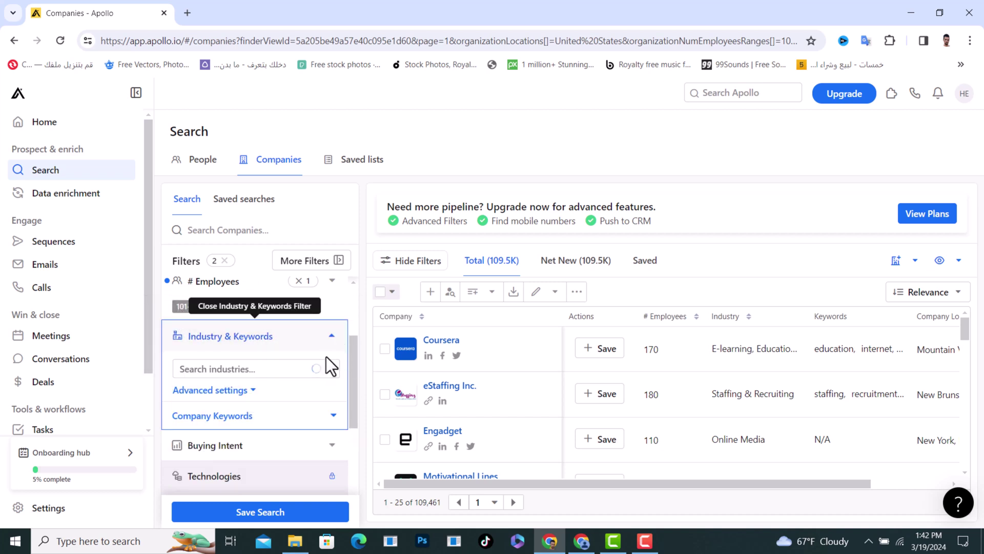
# Step: Browse the industry list without selecting any, then collapse Industry & Keywords
pyautogui.click(243, 368)
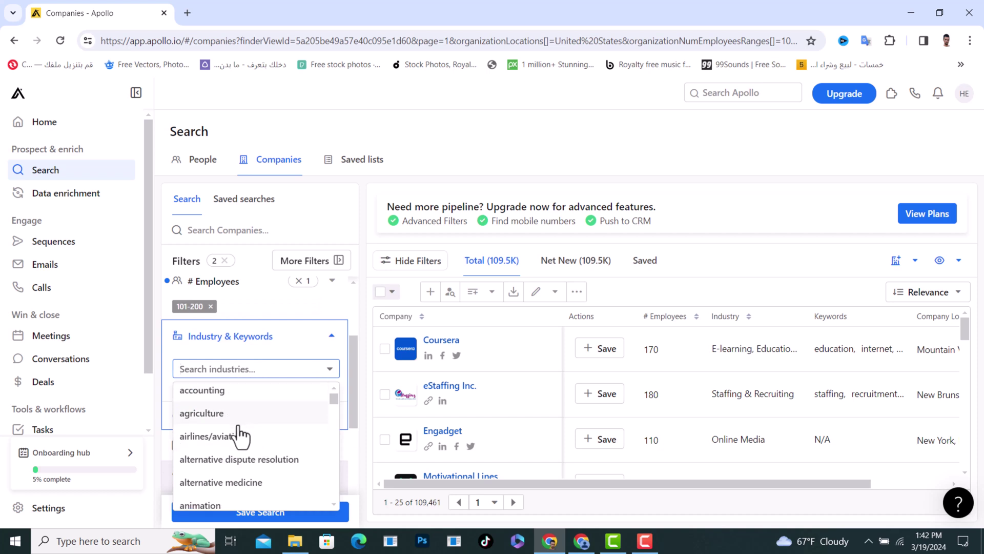
pyautogui.scroll(-1, 241, 435)
pyautogui.scroll(1, 267, 420)
pyautogui.click(331, 337)
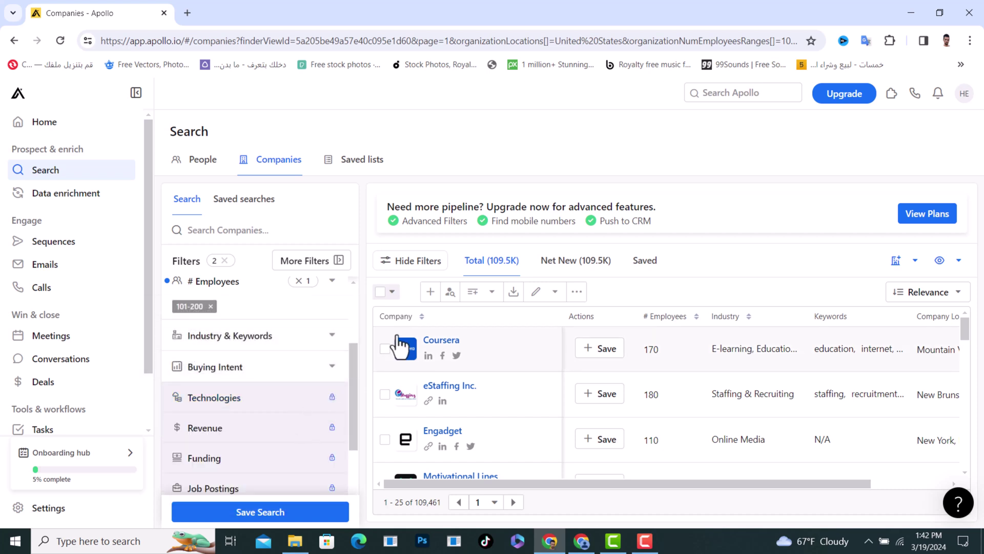
pyautogui.click(331, 374)
# Step: Read the Buying Intent promo text, then collapse the Buying Intent filter
pyautogui.scroll(-3, 329, 397)
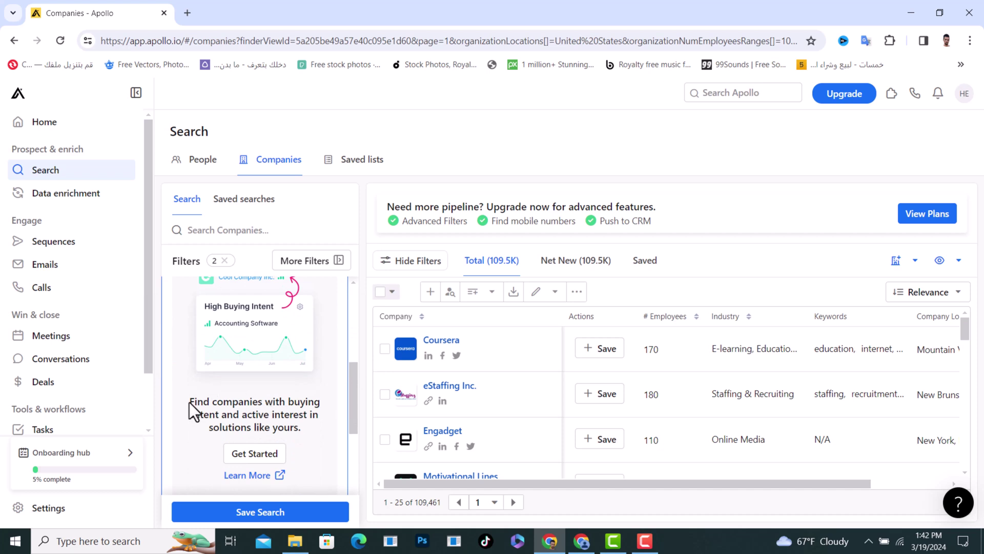
pyautogui.moveTo(190, 402); pyautogui.dragTo(305, 429)
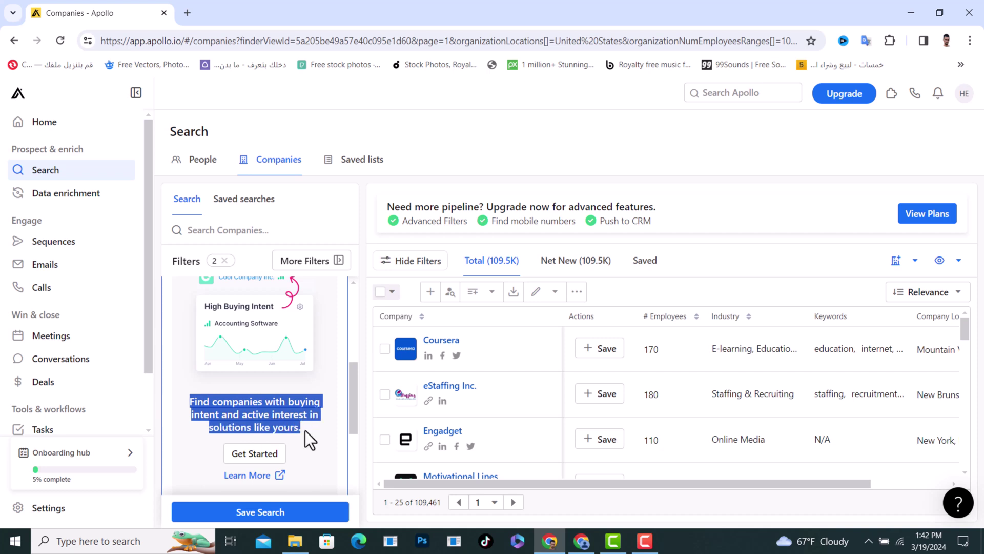
pyautogui.click(305, 430)
pyautogui.scroll(1, 306, 430)
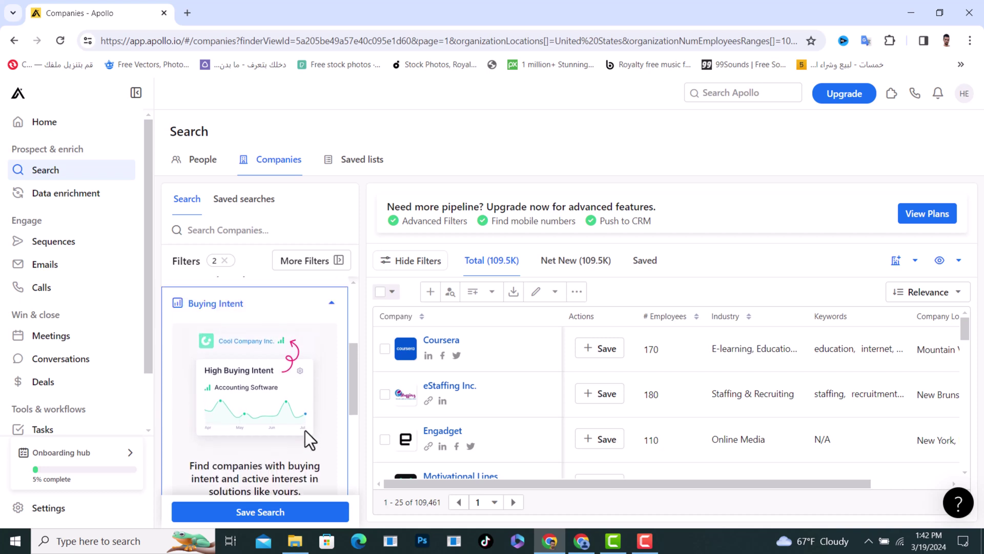
pyautogui.click(330, 306)
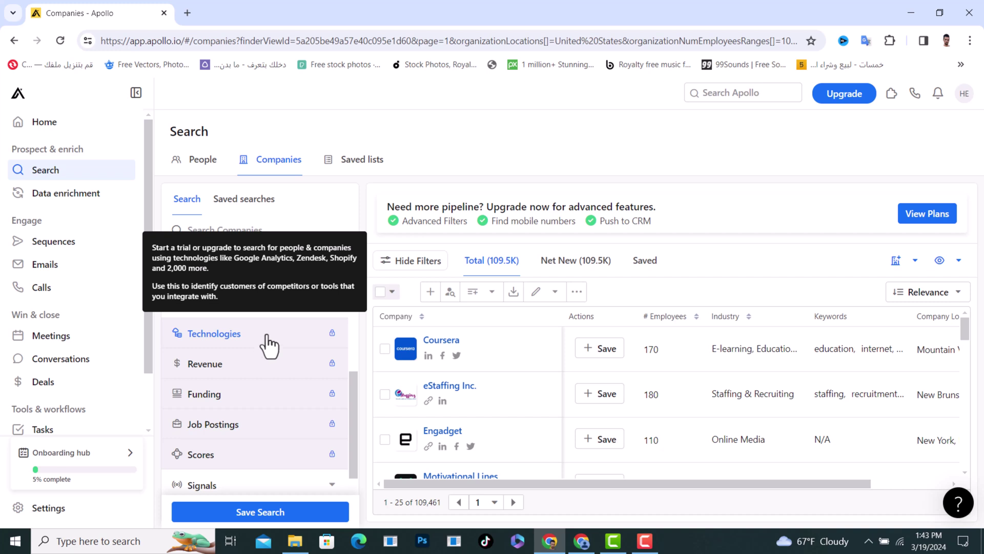
pyautogui.click(332, 334)
pyautogui.click(331, 334)
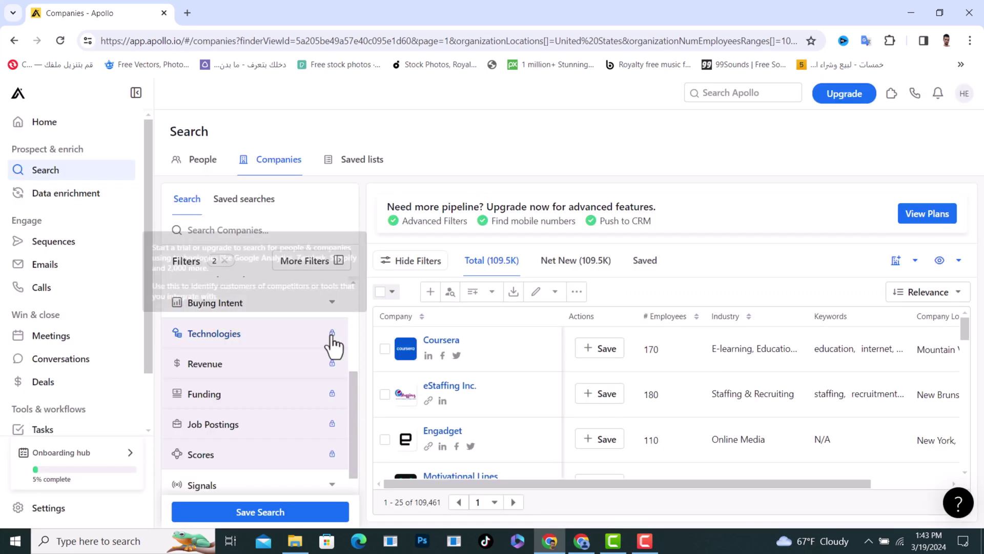
pyautogui.click(331, 337)
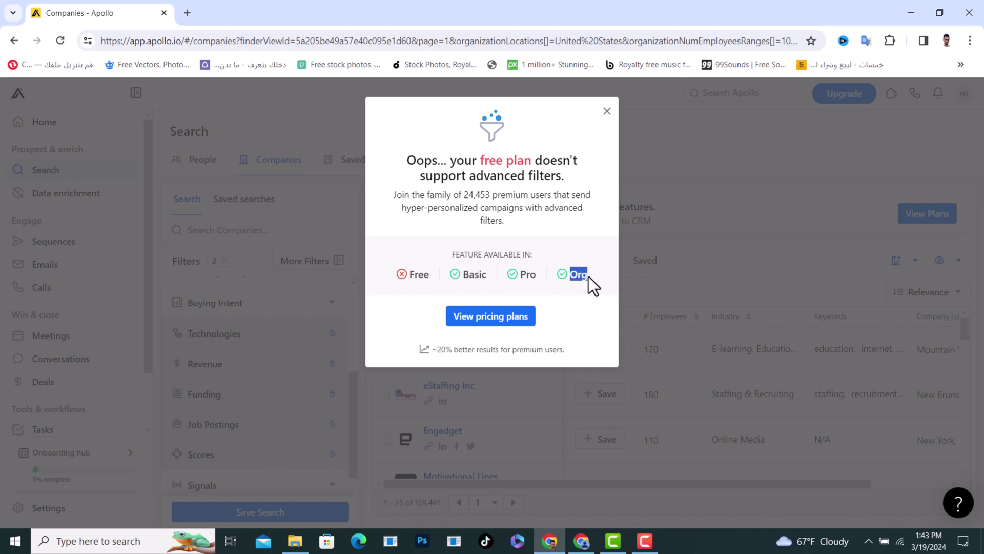
pyautogui.click(608, 112)
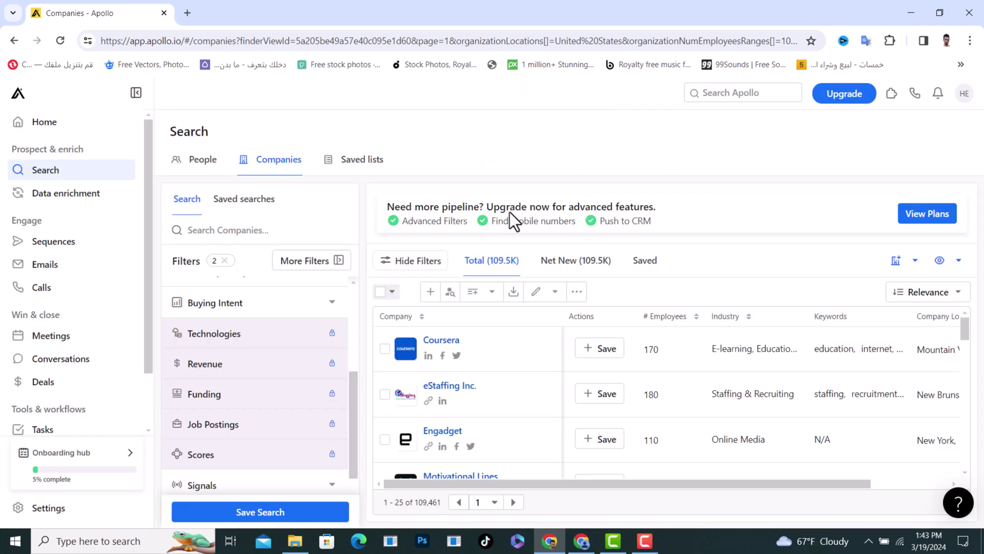
pyautogui.moveTo(213, 383)
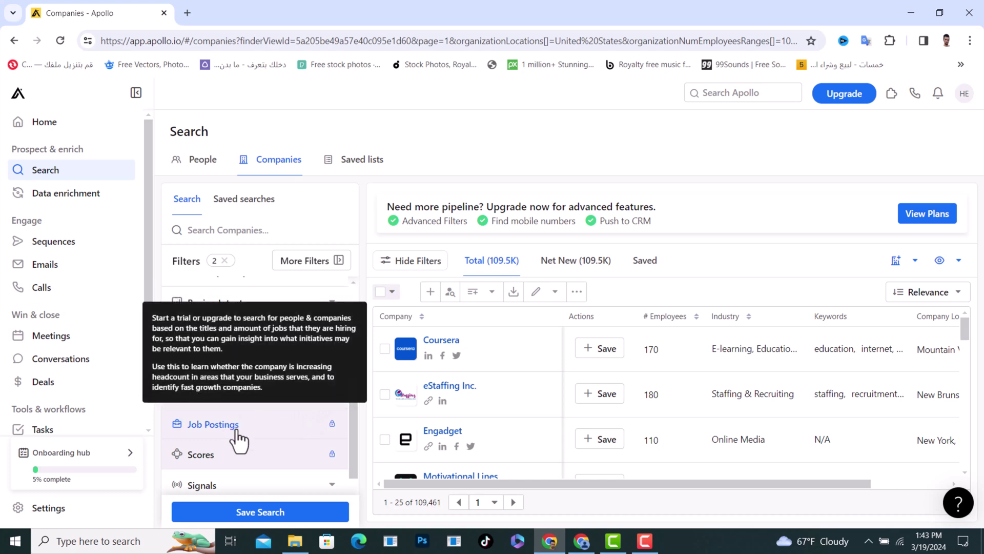
# Step: Expand the Signals filter lower in the panel to reveal the Rapid growth option
pyautogui.scroll(-1, 238, 438)
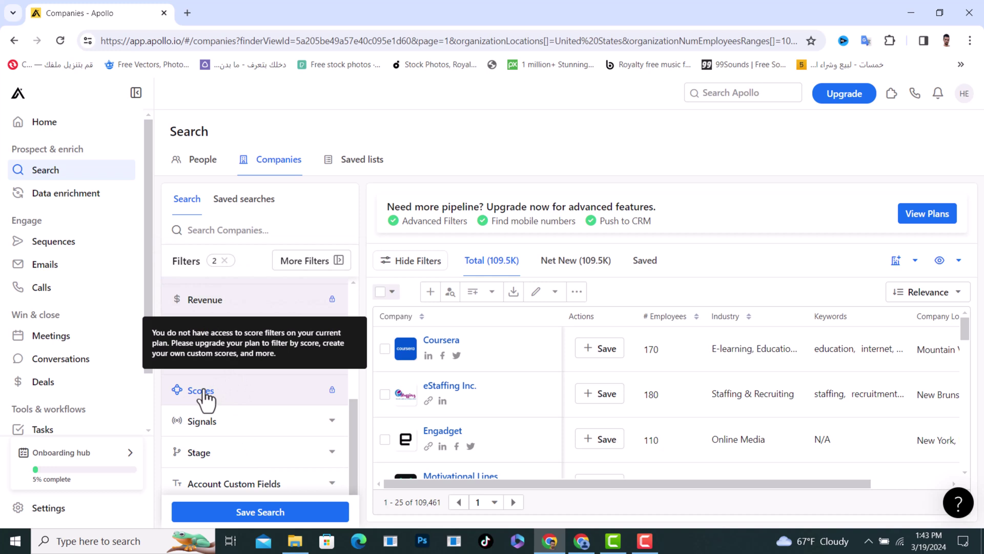
pyautogui.scroll(-1, 205, 399)
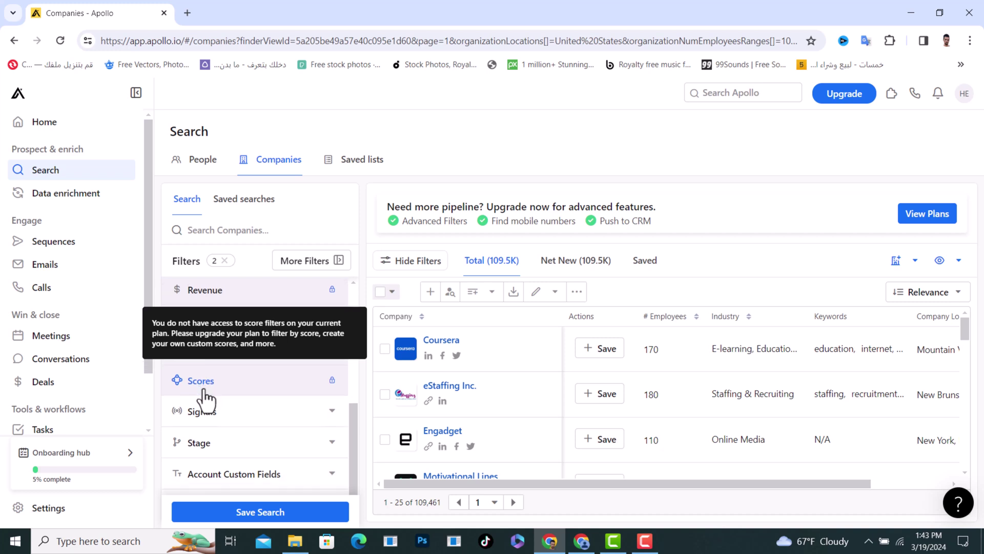
pyautogui.click(325, 415)
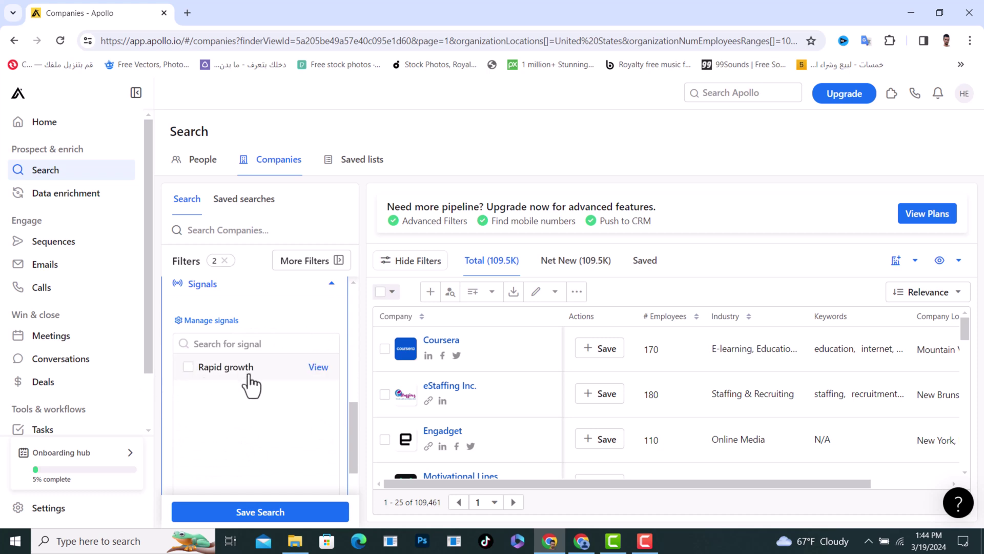
# Step: Collapse Signals, look through the Stage checkboxes, and collapse Stage again
pyautogui.scroll(2, 246, 379)
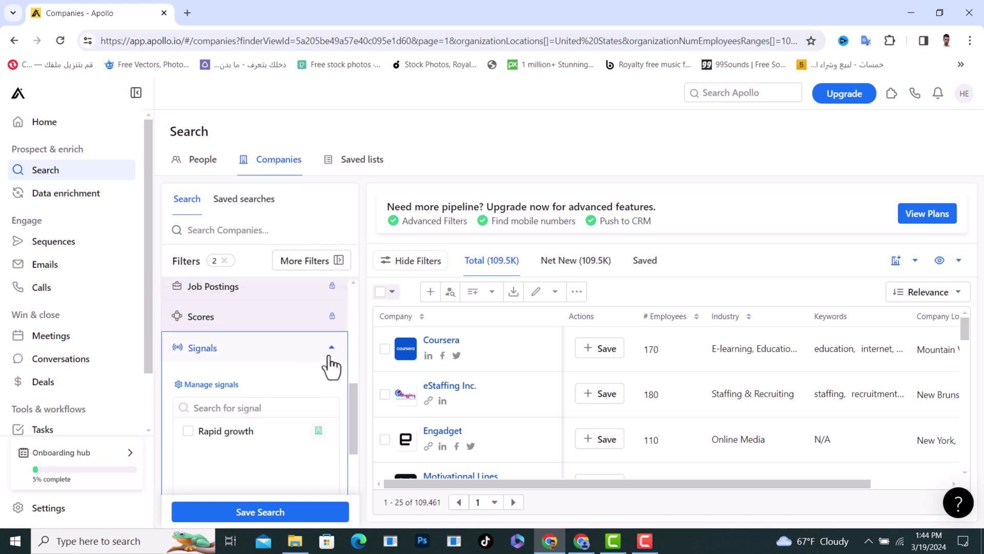
pyautogui.click(331, 351)
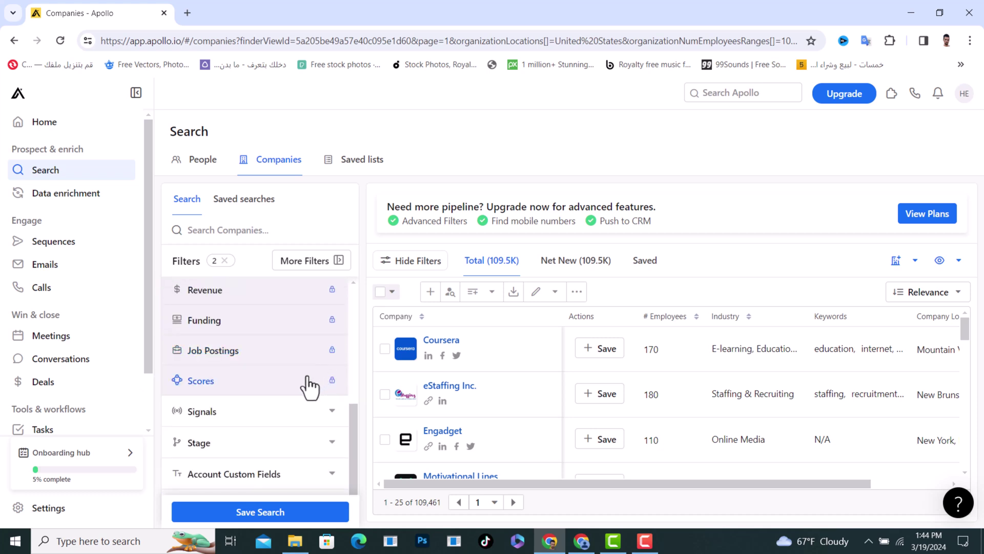
pyautogui.click(332, 442)
pyautogui.scroll(-3, 324, 431)
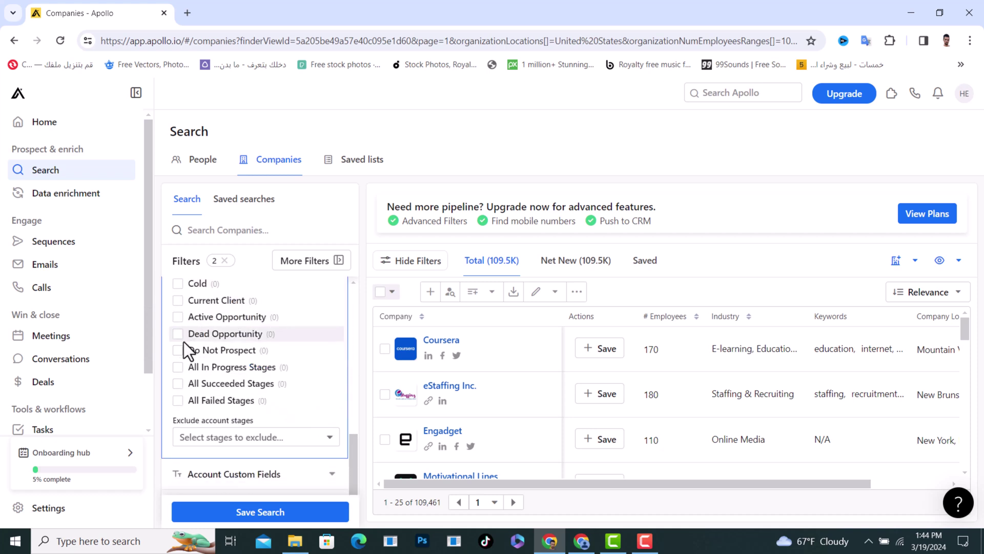
pyautogui.scroll(1, 187, 359)
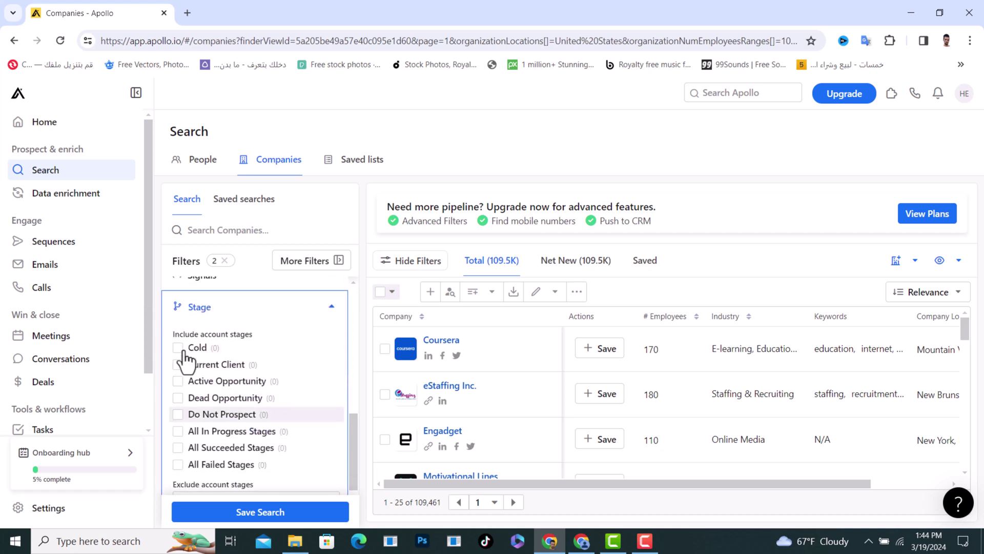
pyautogui.click(331, 308)
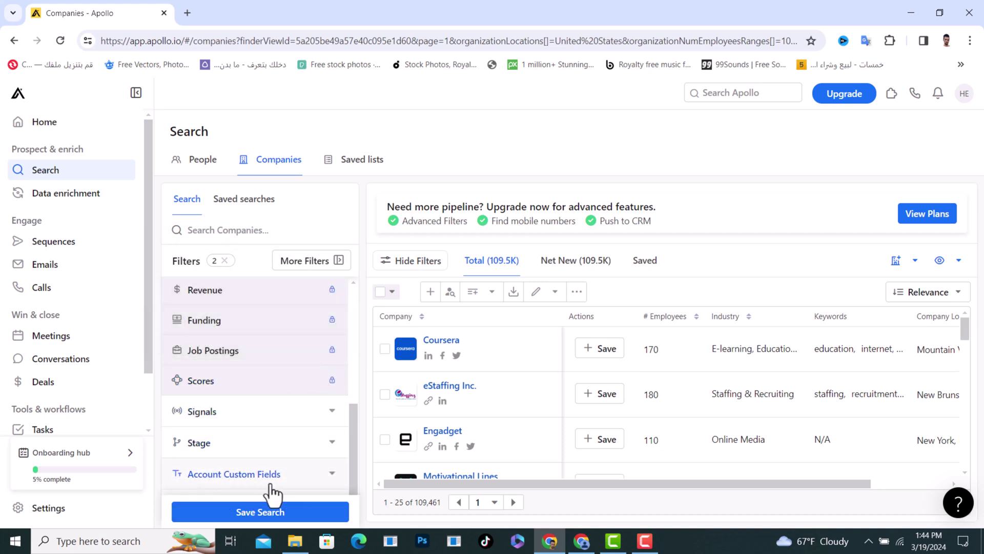
# Step: Save the two-filter company search with the name 'hs' and Private visibility
pyautogui.click(331, 474)
pyautogui.click(270, 412)
pyautogui.click(241, 513)
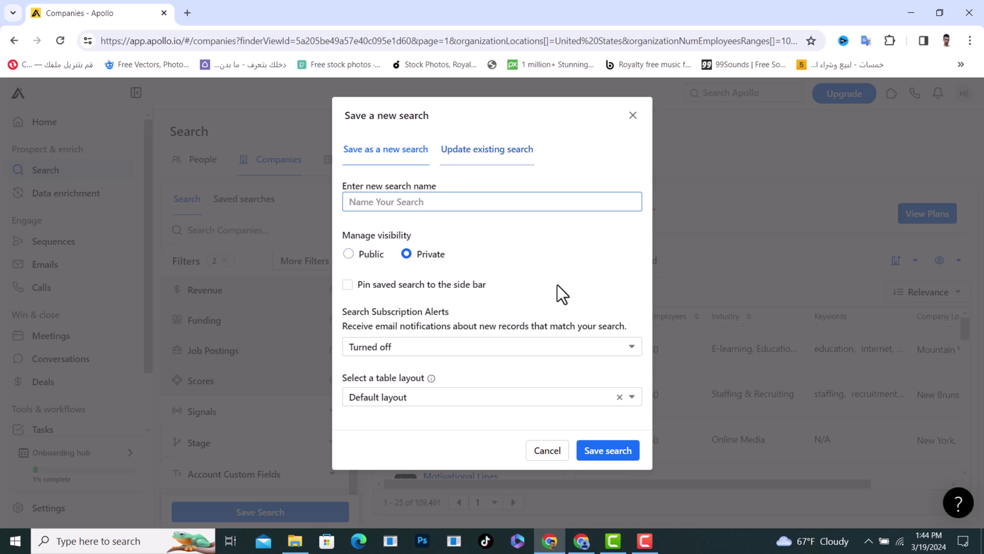
pyautogui.click(613, 460)
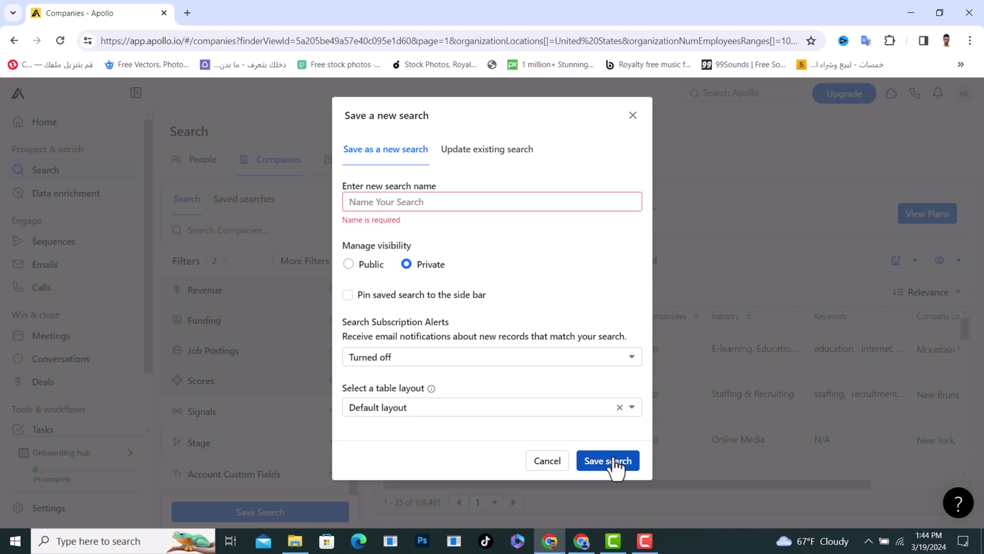
pyautogui.click(384, 203)
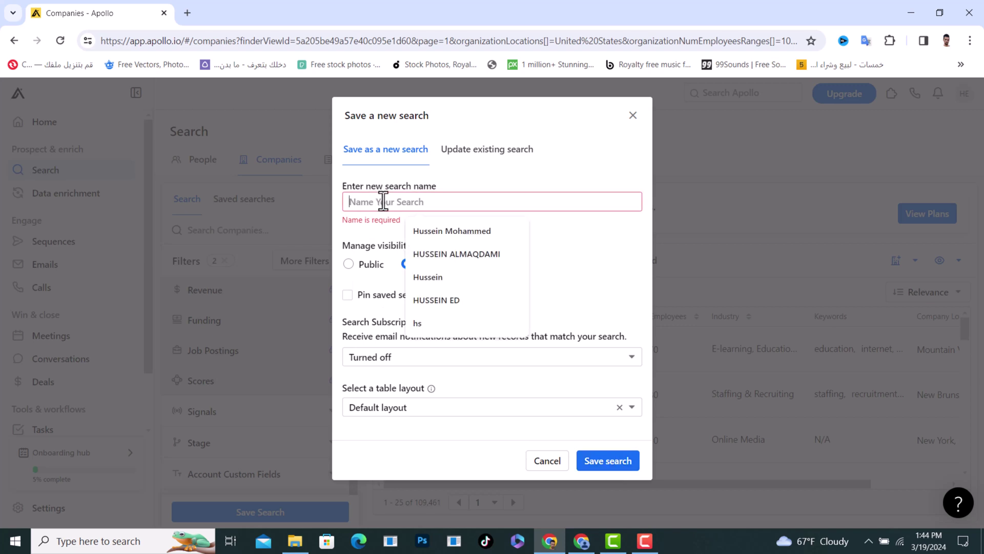
pyautogui.click(422, 321)
pyautogui.click(613, 456)
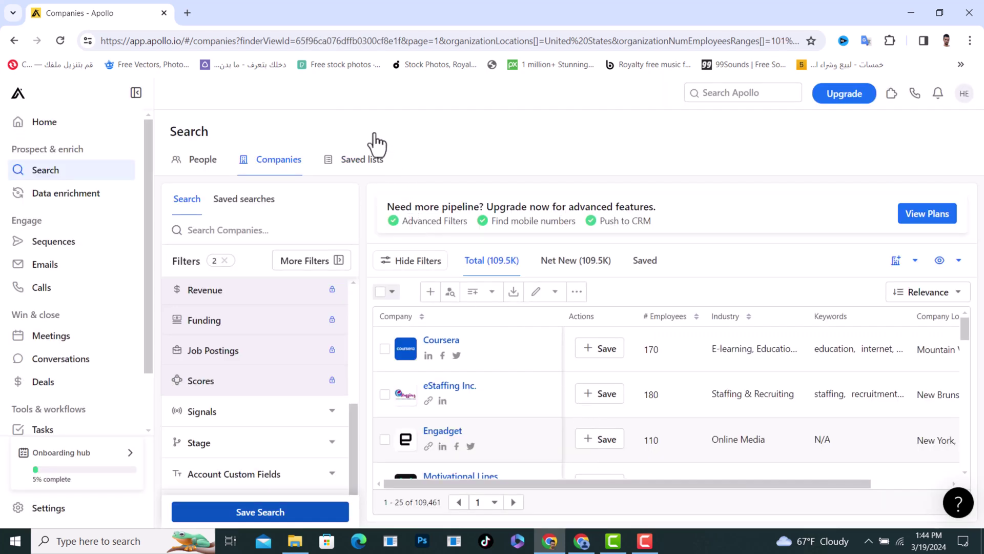
# Step: Open Saved searches and confirm 'hs' is listed under Private with 2 filters
pyautogui.click(238, 199)
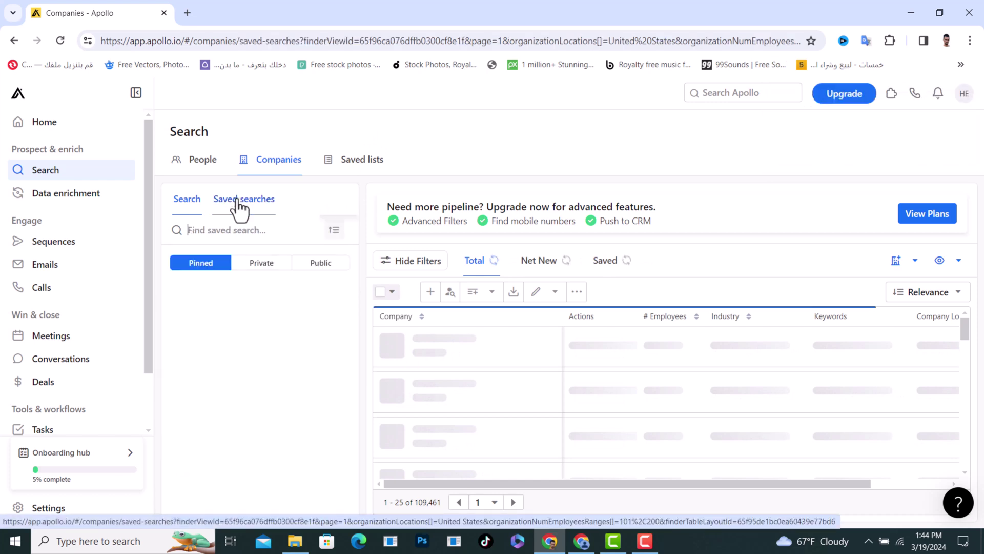
pyautogui.click(245, 265)
pyautogui.click(308, 265)
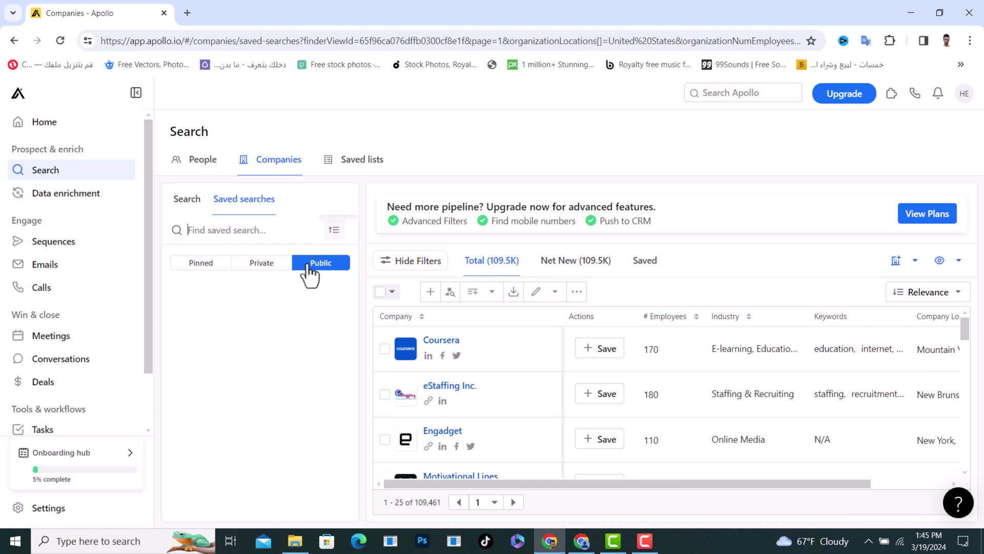
pyautogui.click(259, 266)
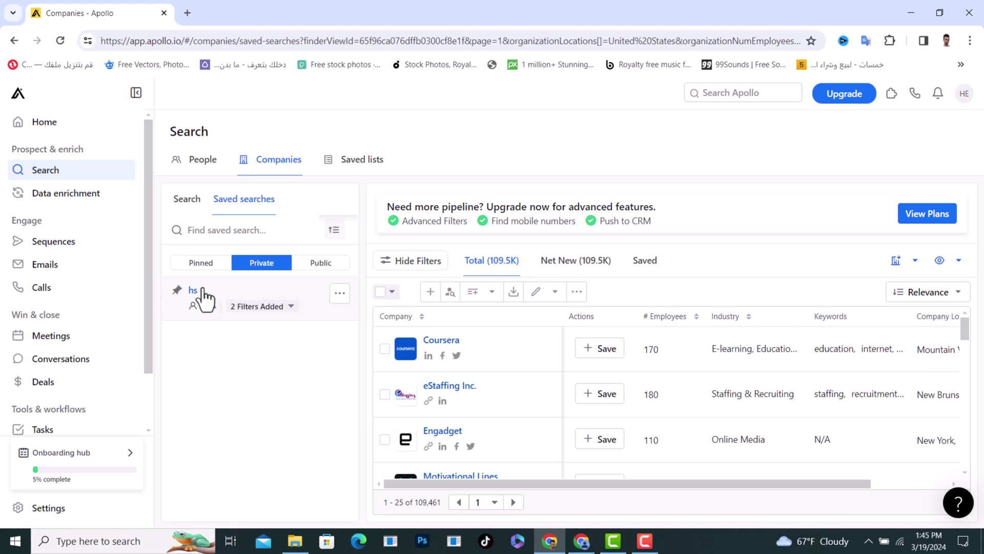